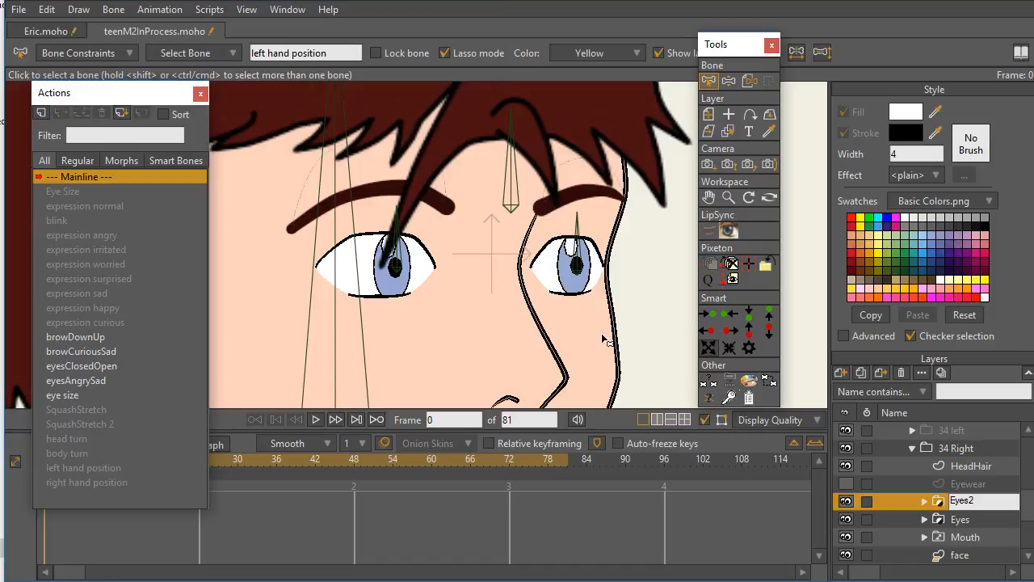
Select the HaroldM1 bone layer and activate the Manipulate Bones tool
scroll(615, 339, down, 2)
drag(615, 339, 507, 284)
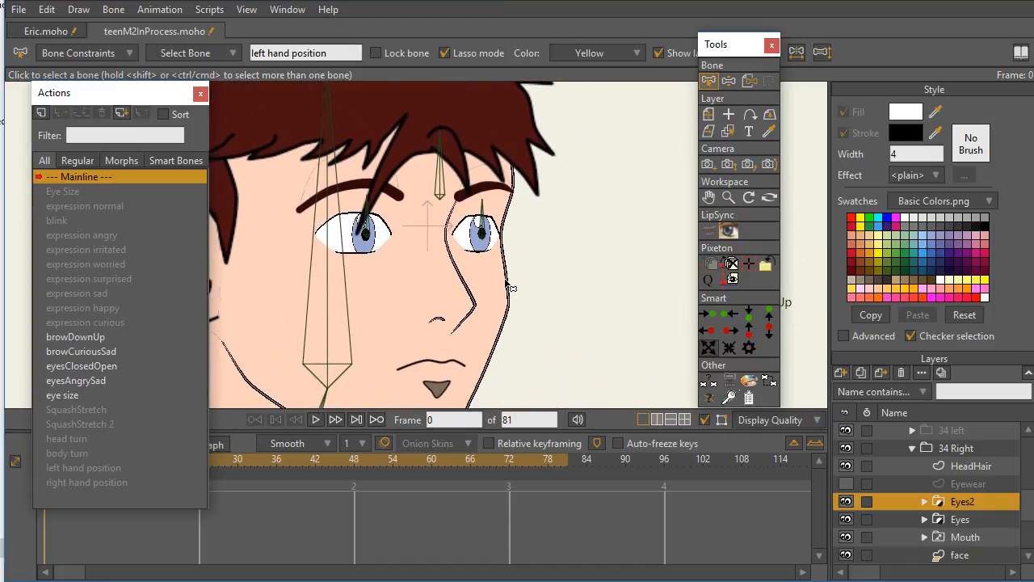
scroll(563, 320, up, 2)
scroll(565, 331, down, 4)
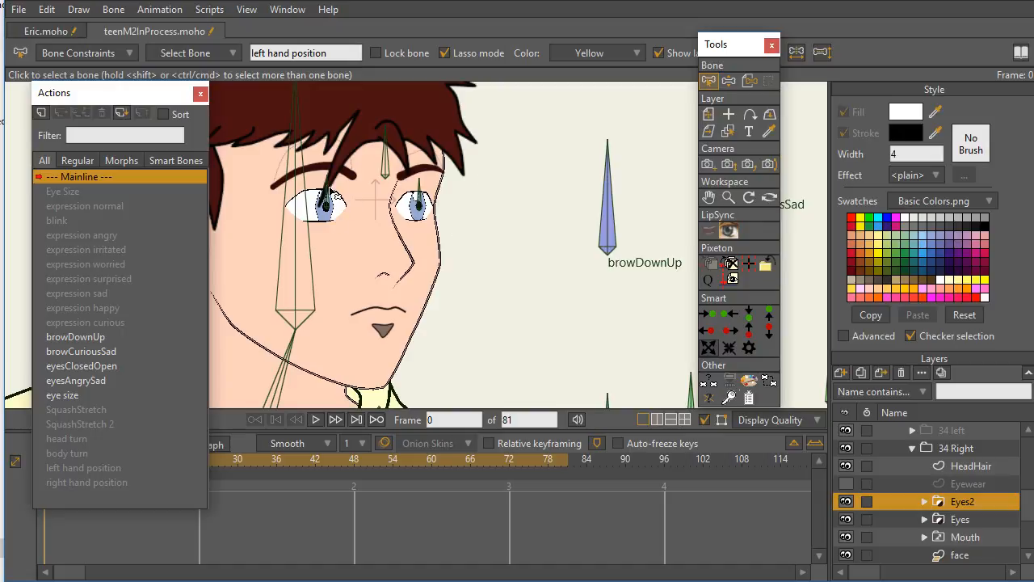
scroll(507, 274, down, 2)
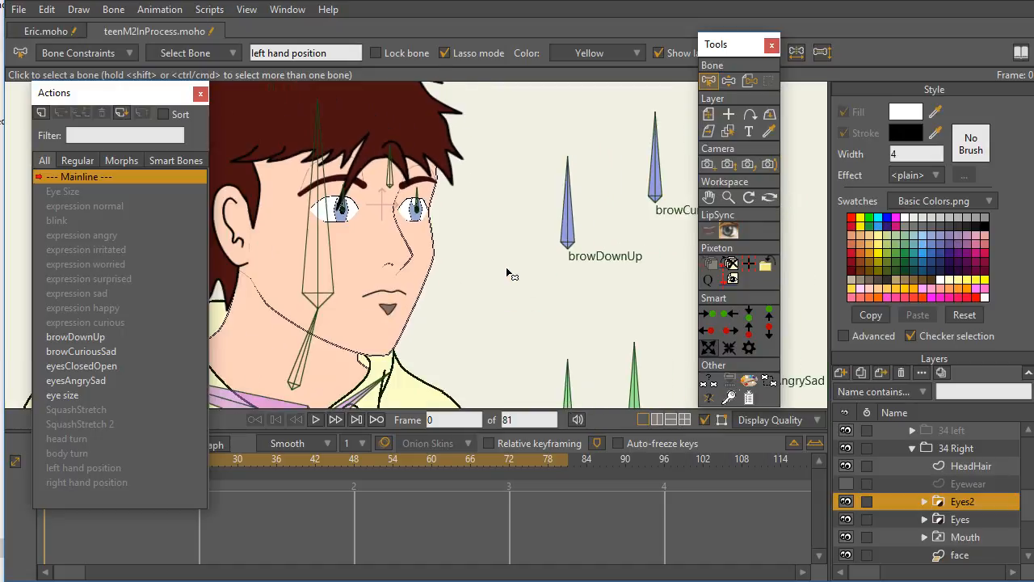
scroll(506, 271, down, 2)
mouse_move(512, 301)
mouse_down()
mouse_move(460, 291)
mouse_move(471, 292)
mouse_up()
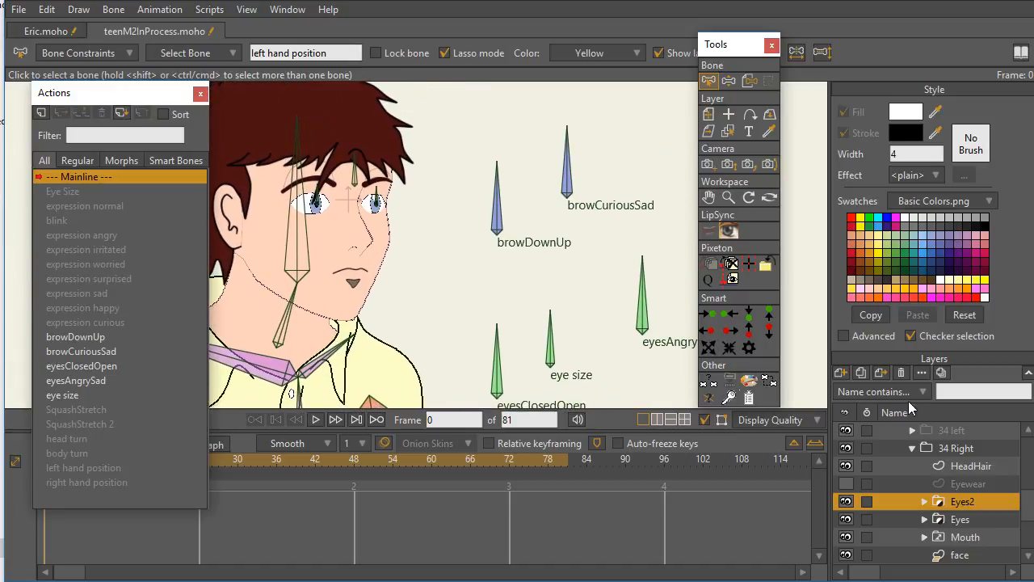
scroll(973, 500, up, 5)
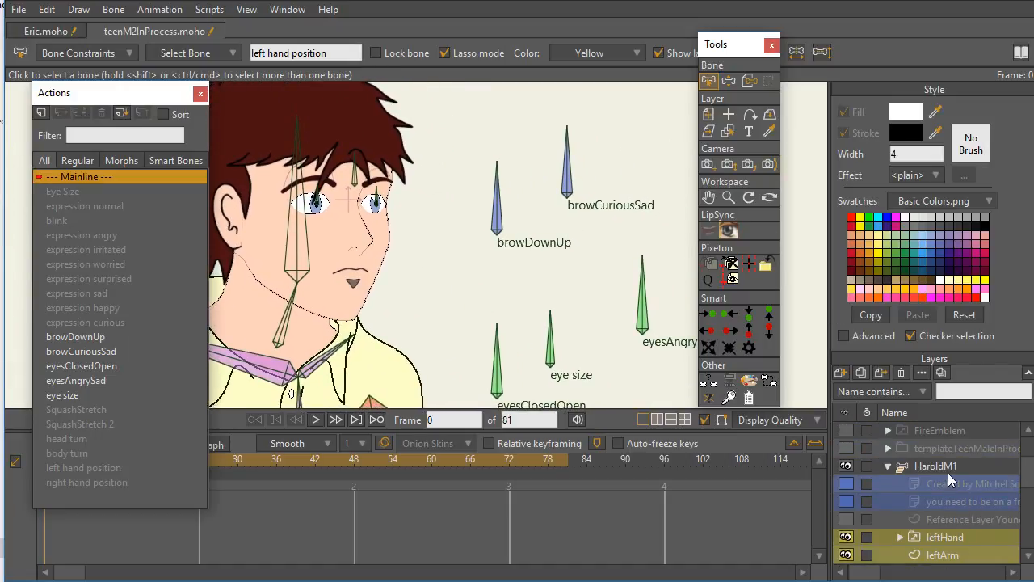
click(949, 471)
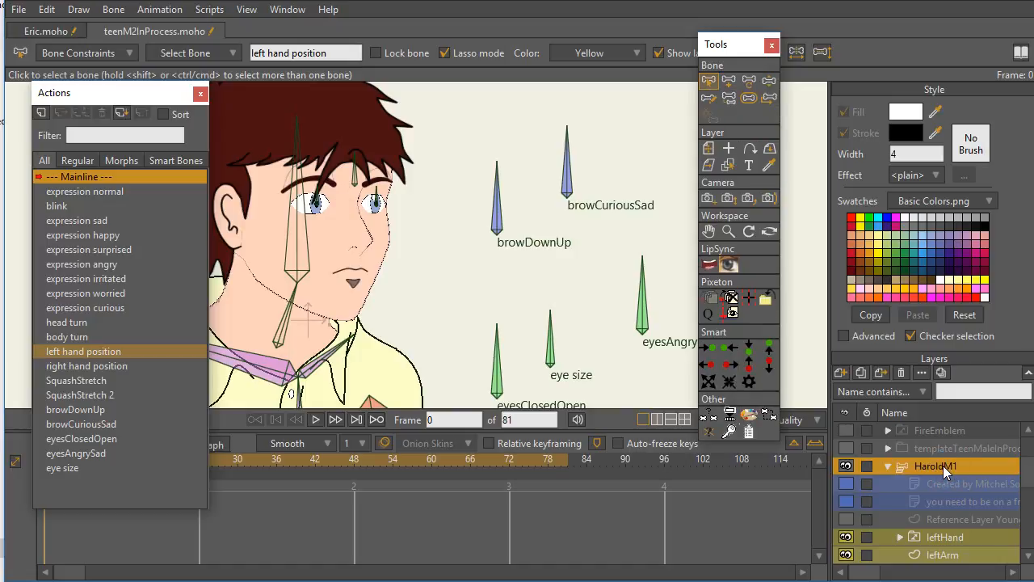
click(768, 80)
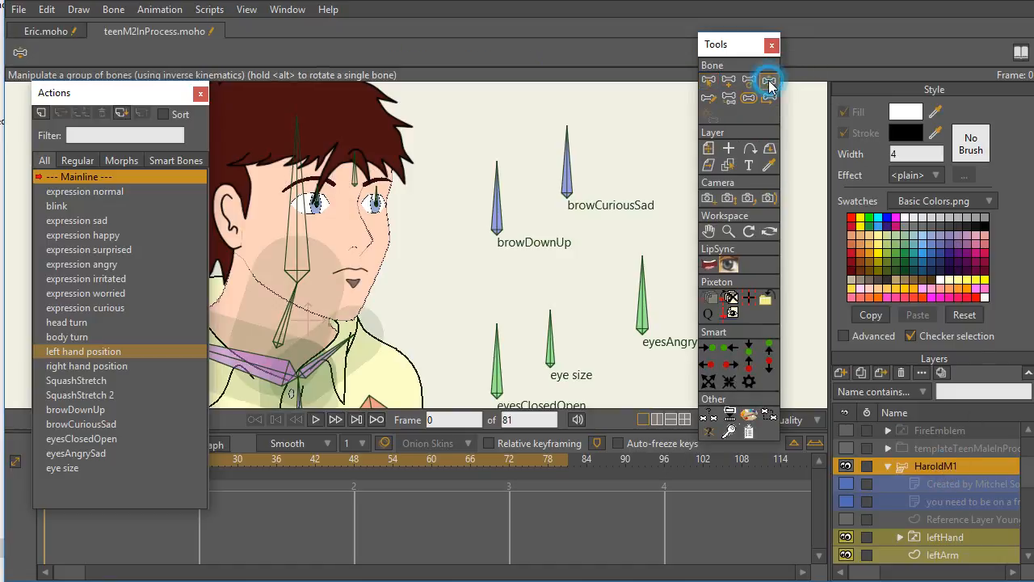
Test the eyes by rotating the eyesAngrySad and eyesClosedOpen smart bones
drag(596, 323, 558, 273)
scroll(609, 304, down, 2)
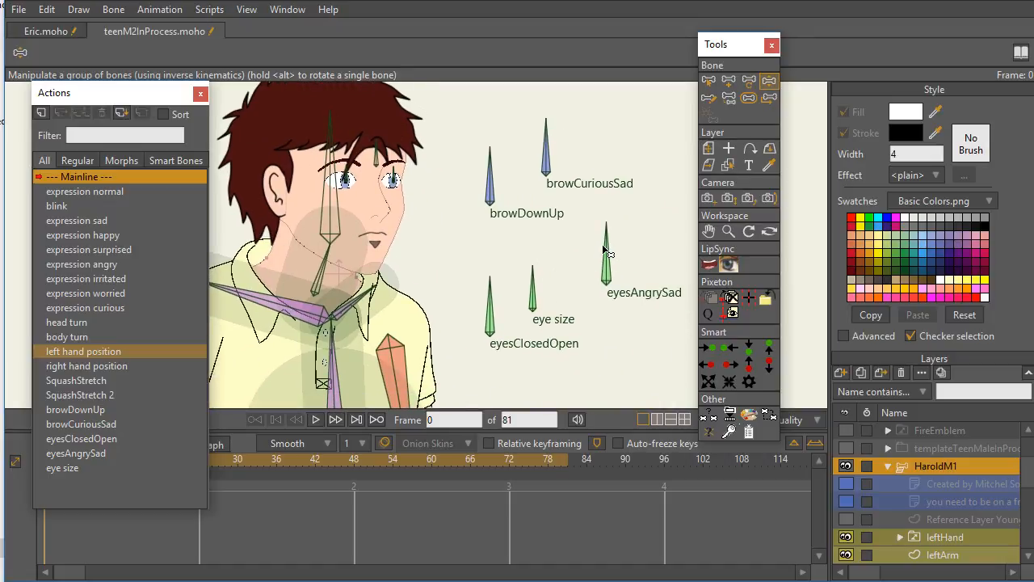
drag(605, 252, 585, 270)
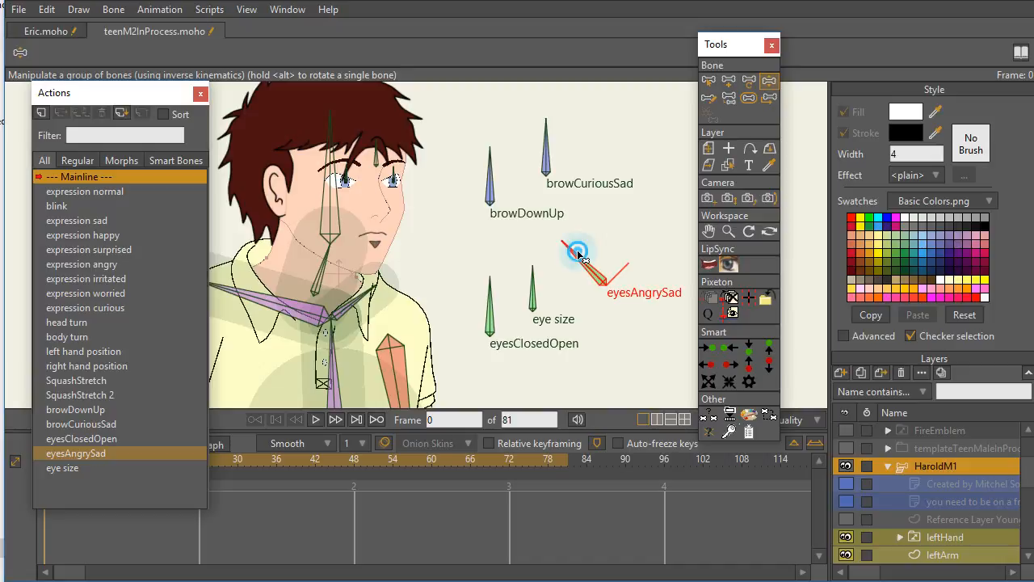
drag(577, 260, 613, 246)
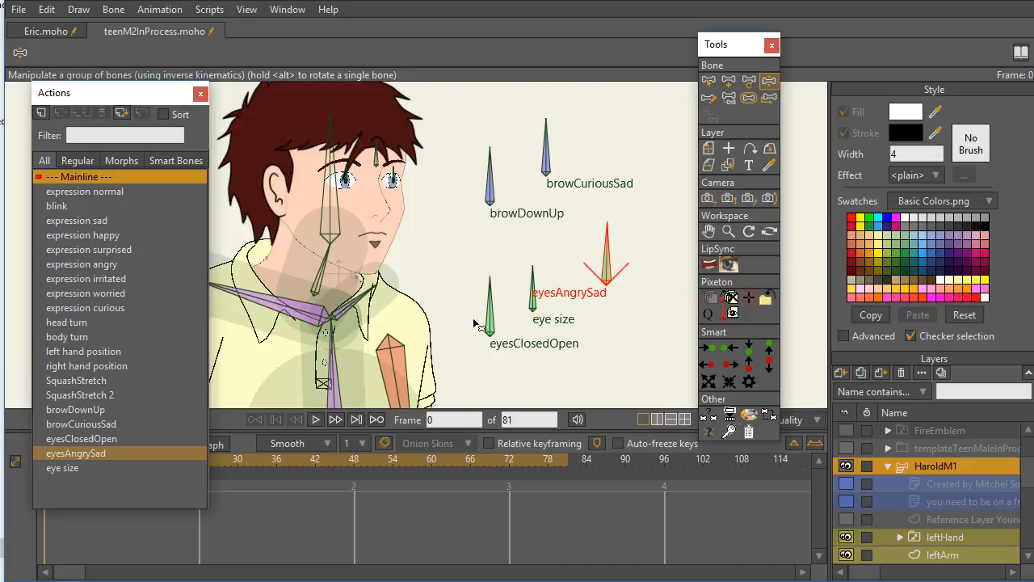
mouse_move(494, 302)
mouse_down()
mouse_move(467, 315)
mouse_move(521, 295)
mouse_move(540, 317)
mouse_move(493, 284)
mouse_move(472, 319)
mouse_move(498, 315)
mouse_up()
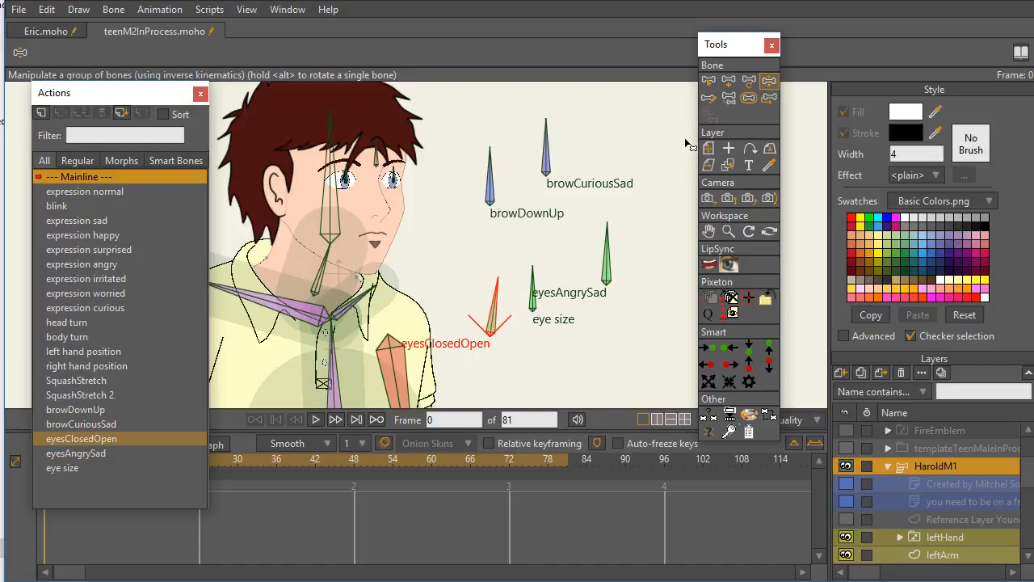
Hide the Eyes layer in the 34 Right group and select the Eyes2 layer
scroll(907, 434, down, 2)
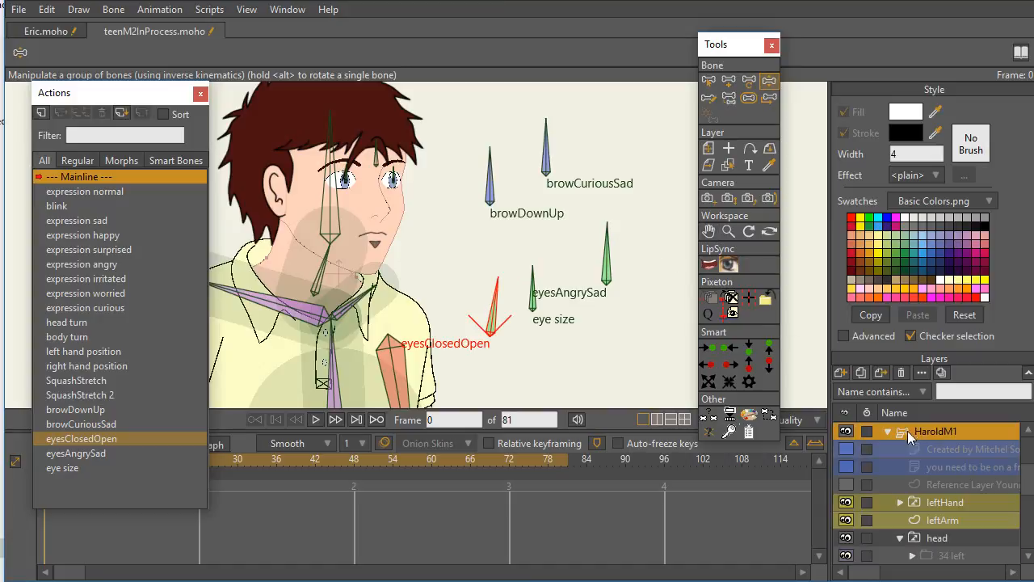
scroll(944, 521, down, 4)
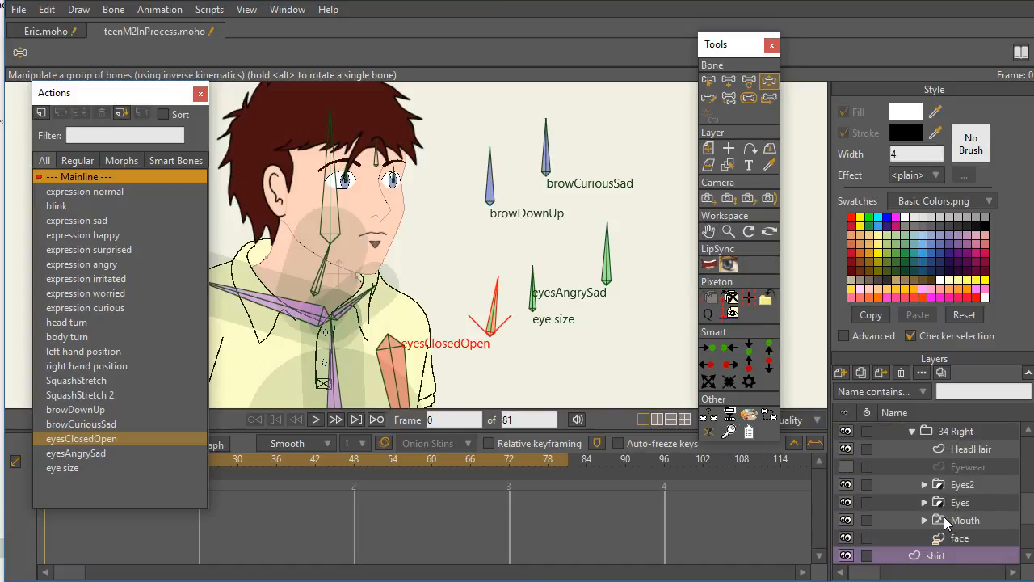
click(960, 503)
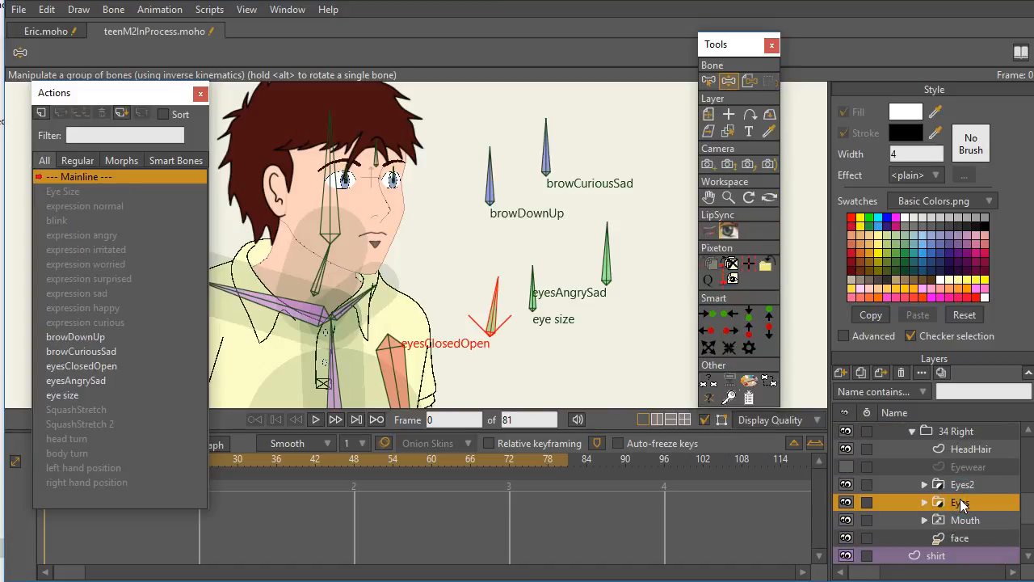
click(964, 486)
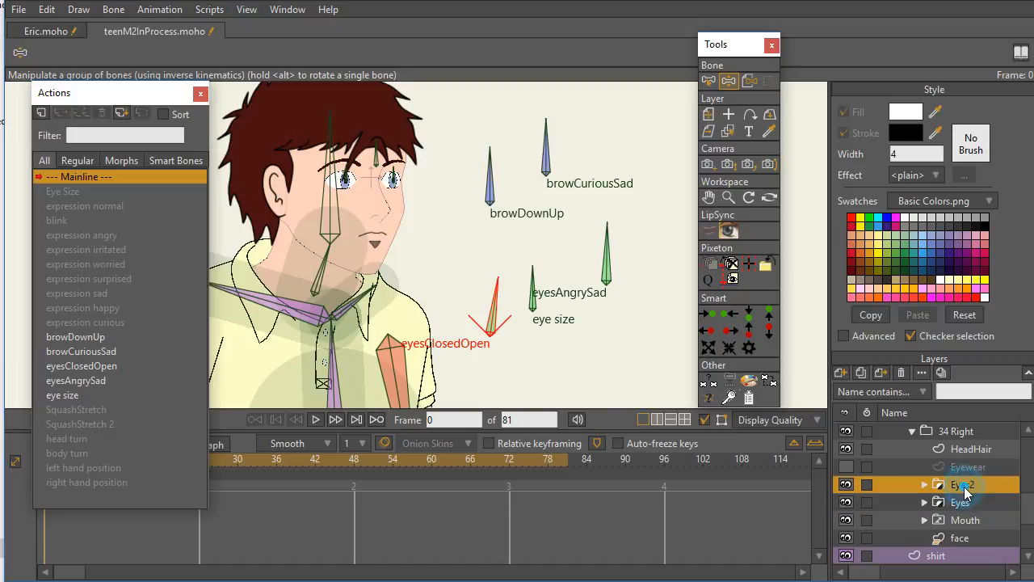
click(846, 501)
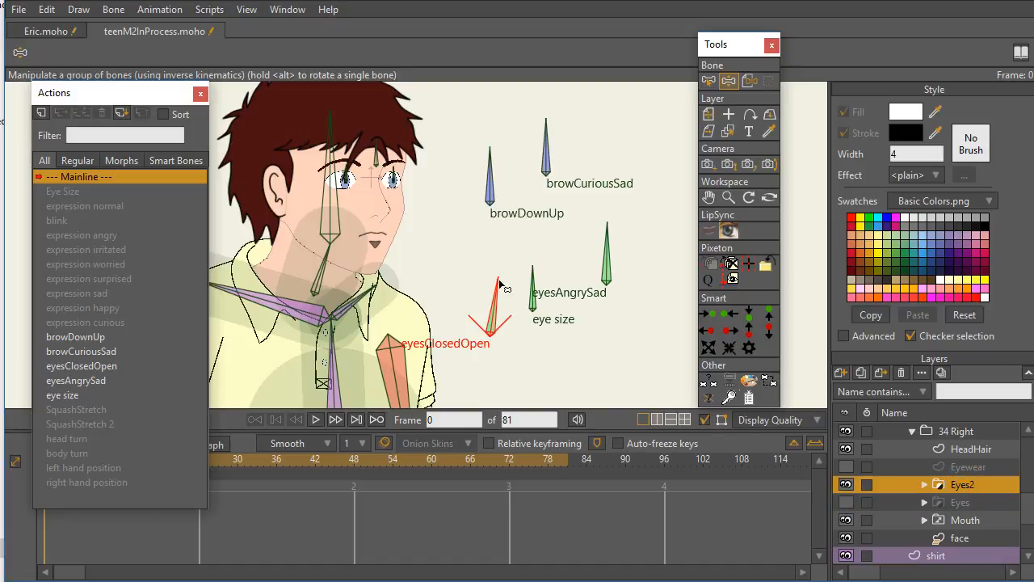
Move the Eyes2 layer sideways, partly off the face, to about X 0.50, Y -0.05 with the Transform Layer tool
scroll(442, 268, up, 2)
drag(409, 244, 489, 333)
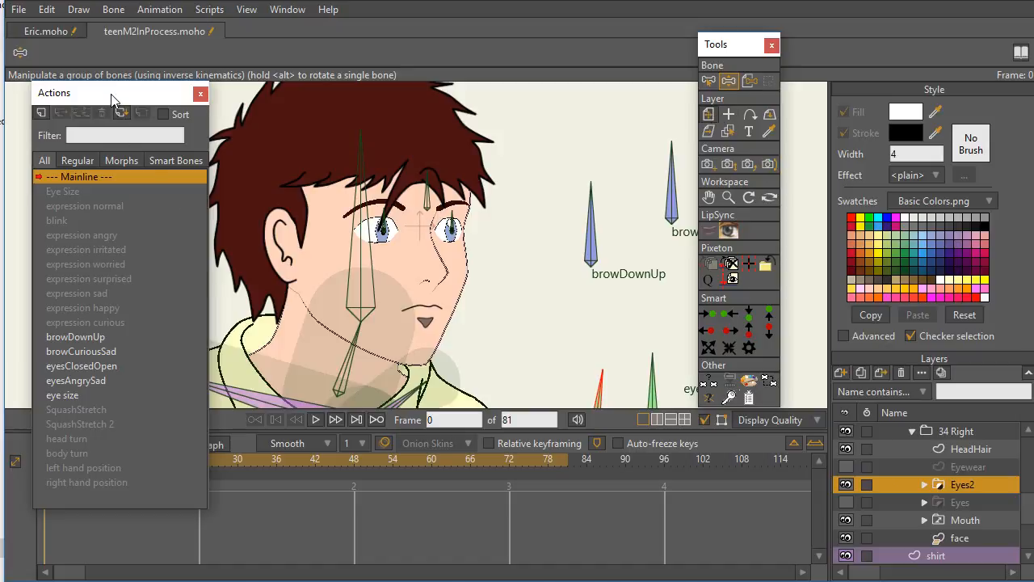
drag(114, 96, 141, 95)
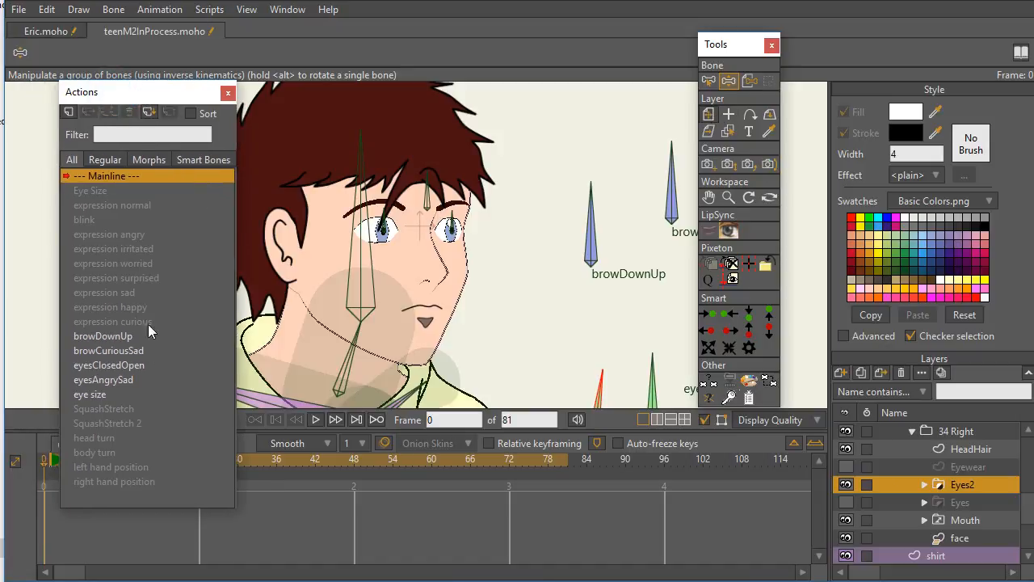
drag(161, 93, 138, 84)
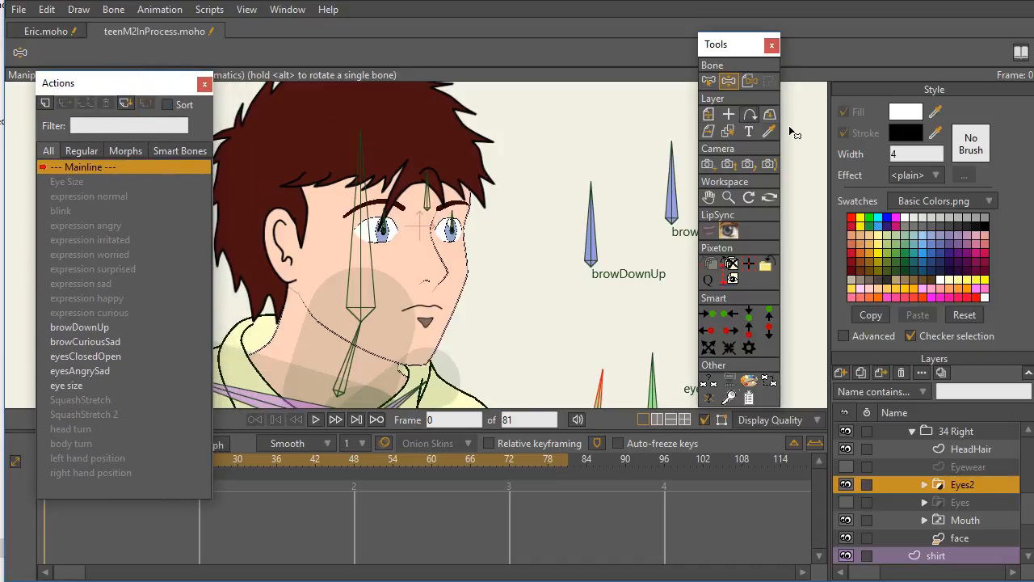
click(709, 113)
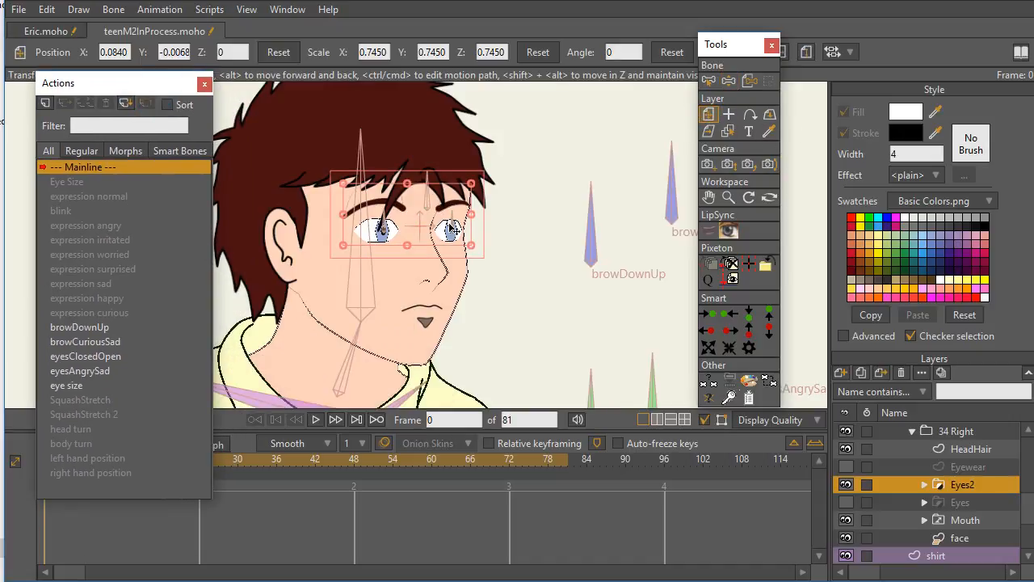
drag(440, 225, 522, 235)
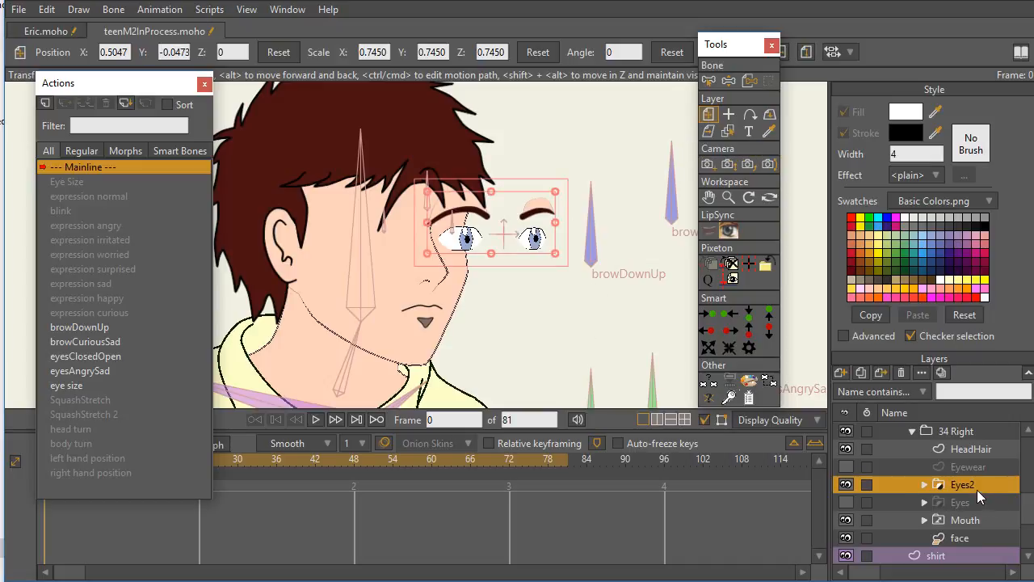
On the HaroldM1 layer, rotate the browDownUp and eyesClosedOpen smart bones to test the displaced eyes and brows
scroll(635, 340, up, 1)
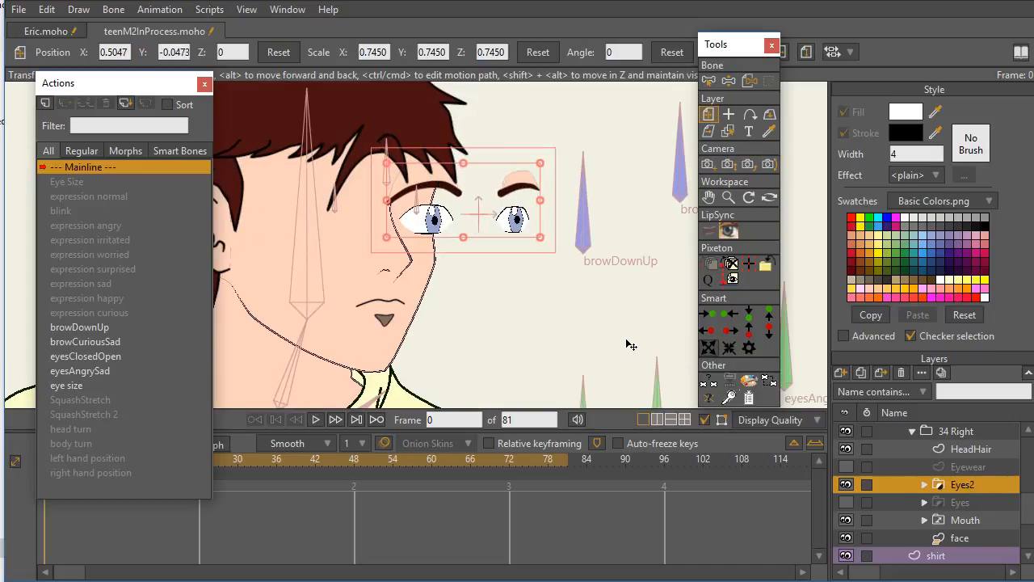
scroll(625, 342, down, 2)
drag(600, 332, 498, 278)
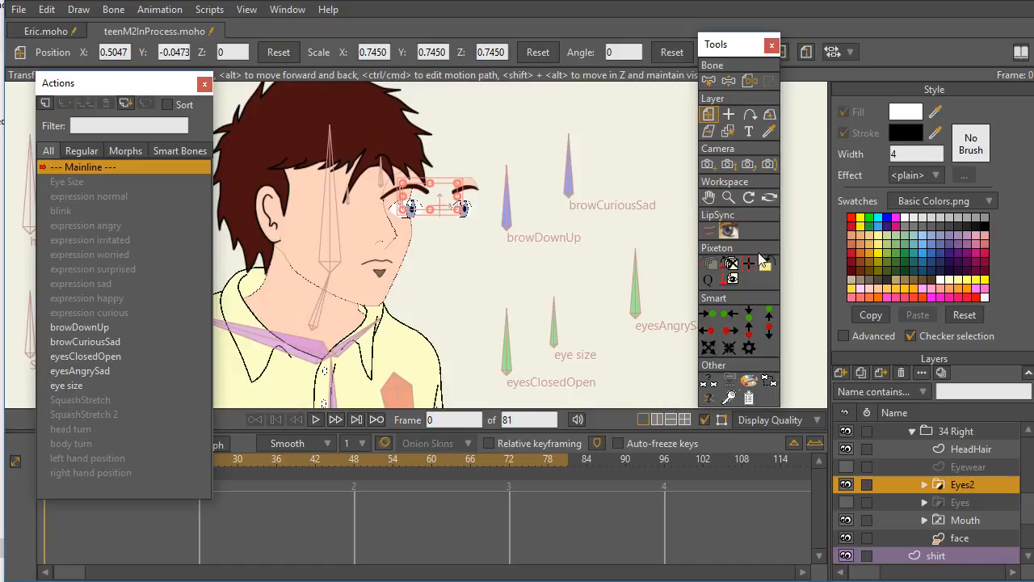
scroll(970, 482, up, 2)
scroll(970, 475, up, 2)
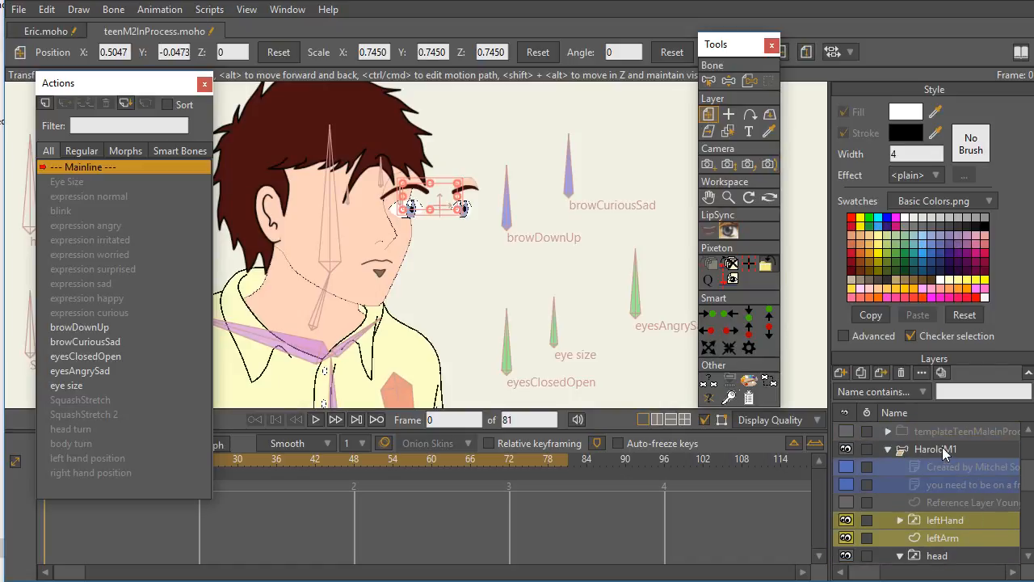
click(942, 448)
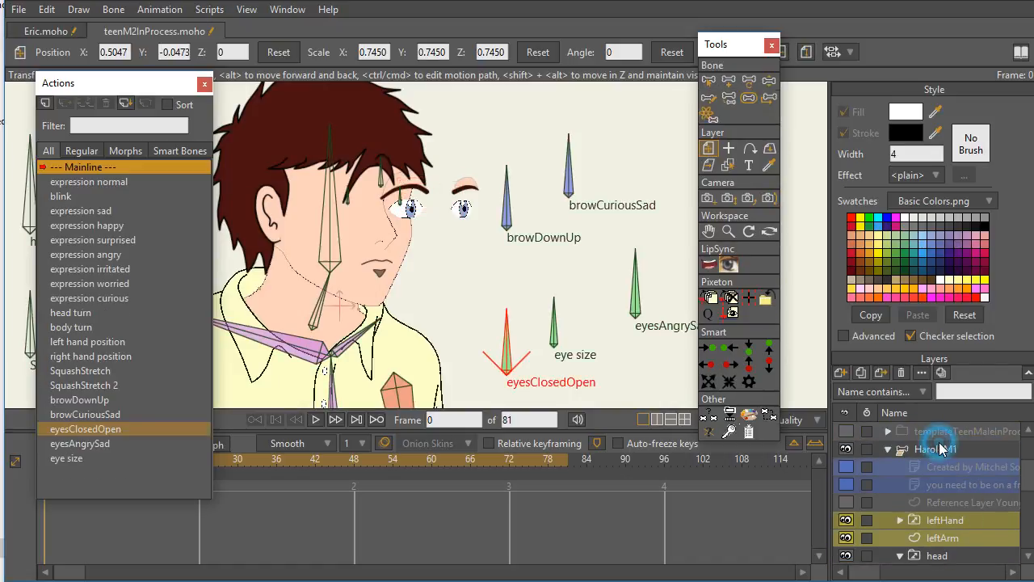
click(768, 80)
drag(511, 176, 477, 196)
mouse_move(514, 354)
mouse_down()
mouse_move(487, 339)
mouse_move(476, 345)
mouse_move(525, 344)
mouse_move(508, 342)
mouse_up()
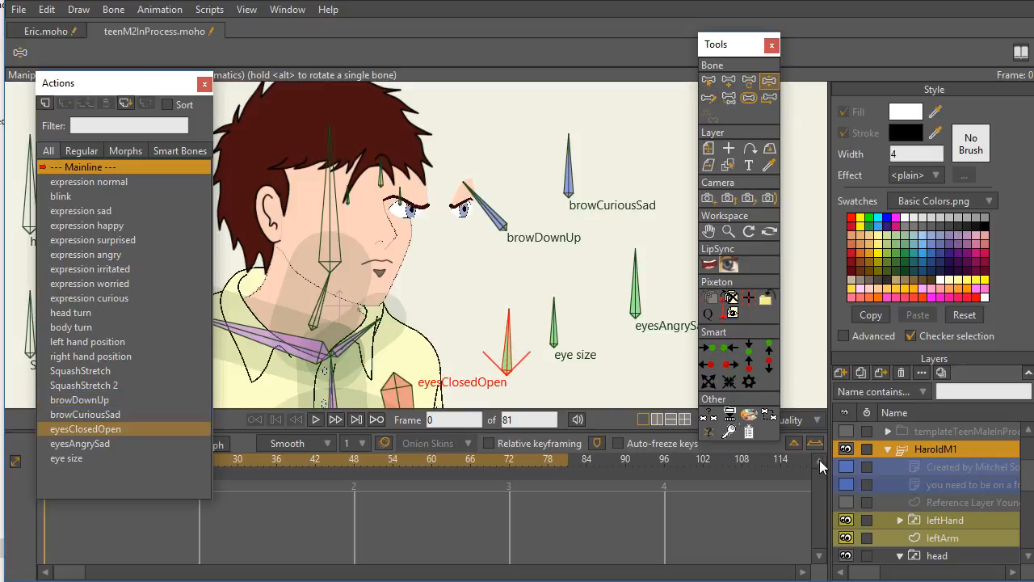
Expand the Eyes2 group and select its eyes layer, keeping the Actions window clear of the face
scroll(951, 494, down, 2)
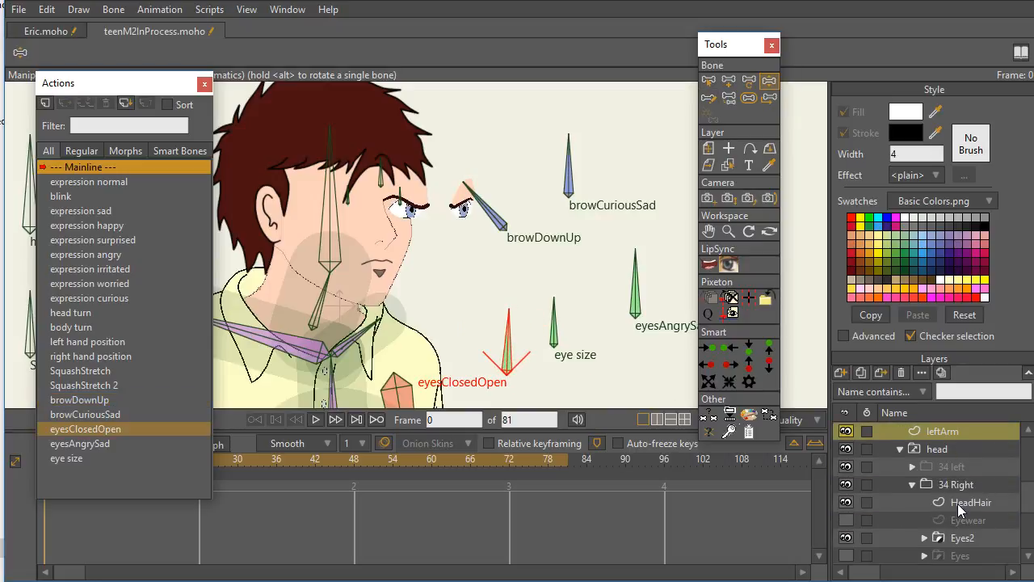
scroll(957, 492, down, 1)
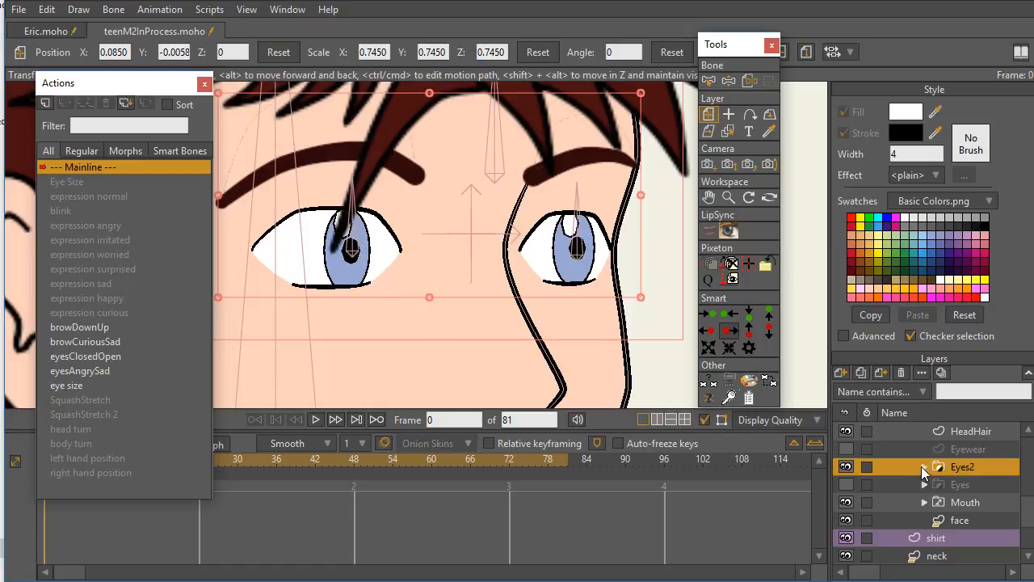
click(923, 467)
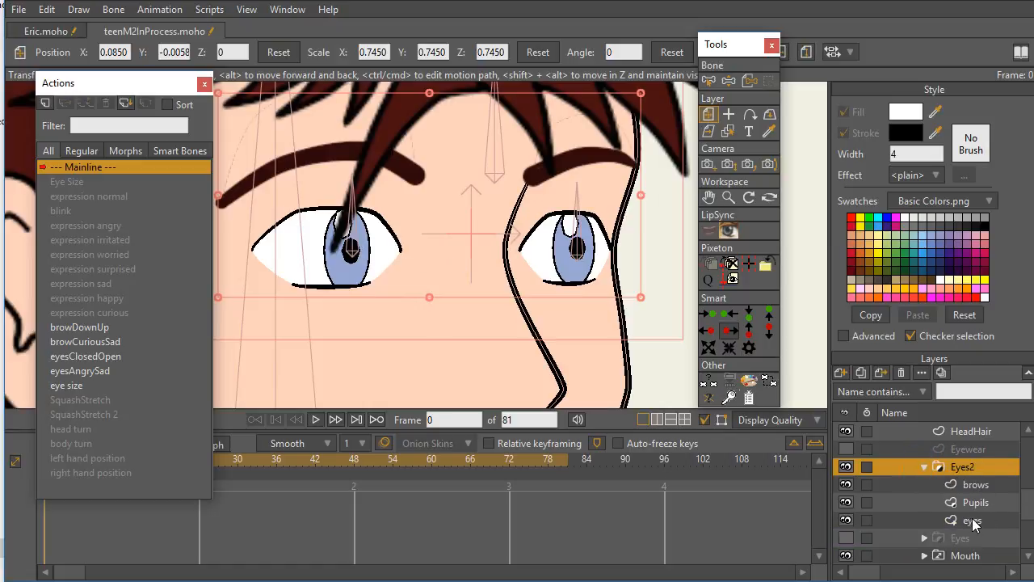
click(979, 519)
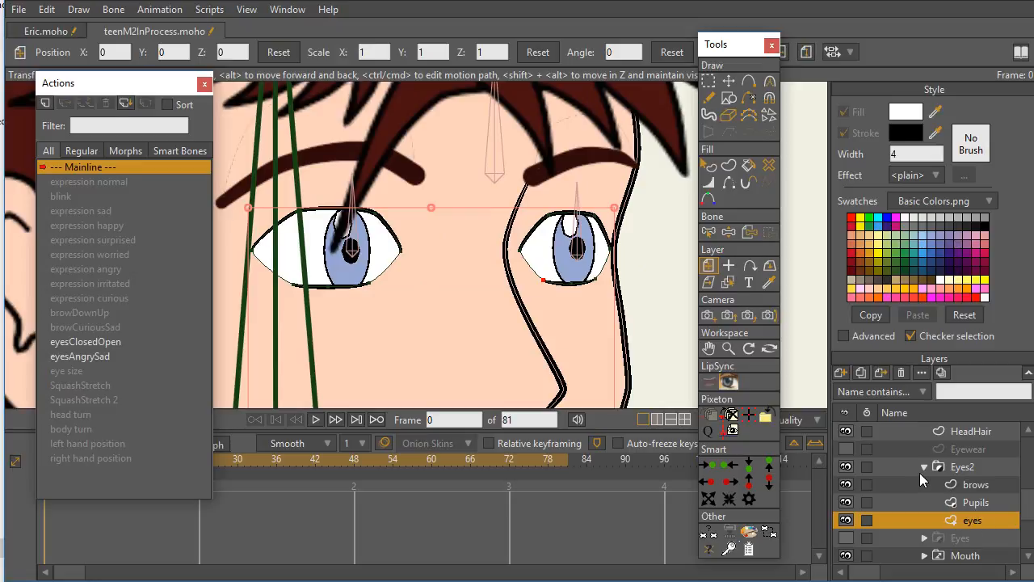
drag(125, 87, 139, 91)
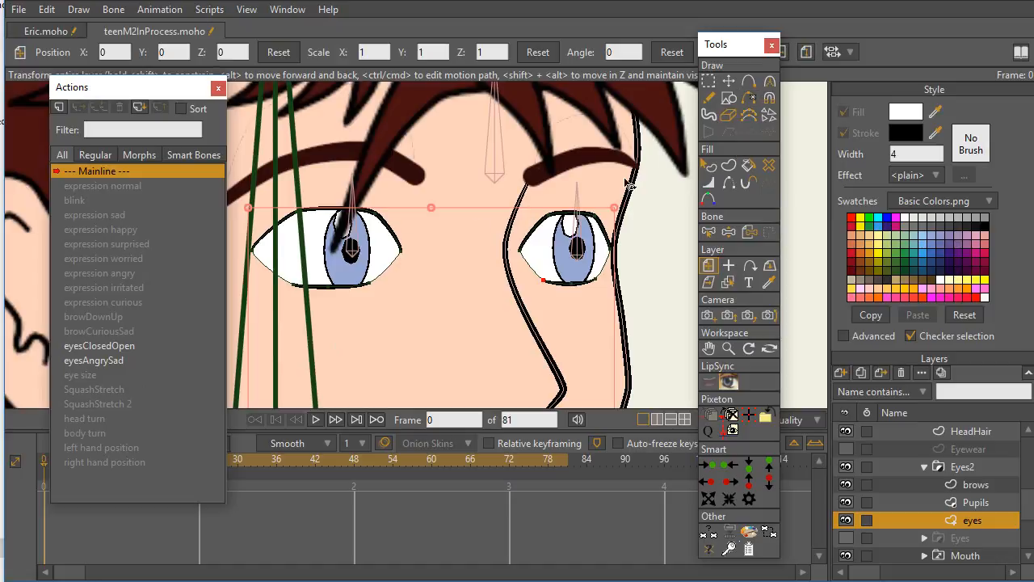
Reshape the far eye's upper lid with Transform Points, lowering its upper points and inner corner so it slants down toward the nose
click(728, 84)
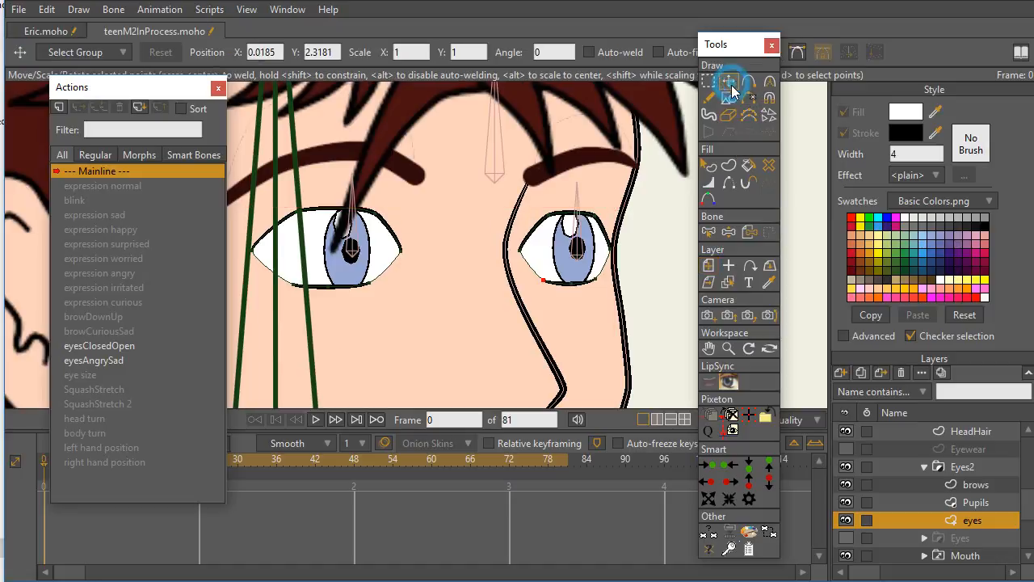
click(550, 216)
click(550, 217)
drag(556, 226, 557, 243)
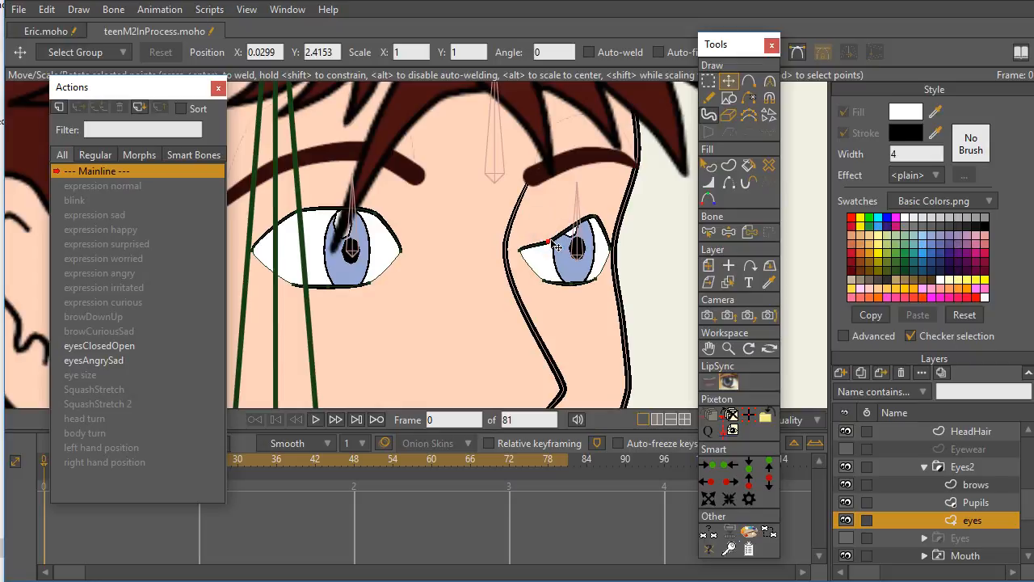
drag(522, 249, 521, 254)
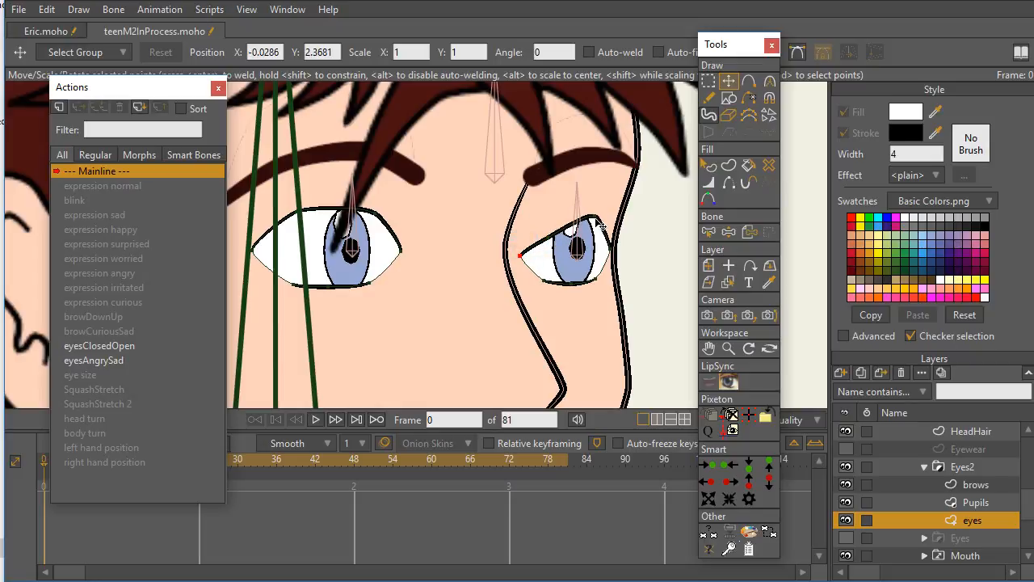
drag(596, 217, 602, 229)
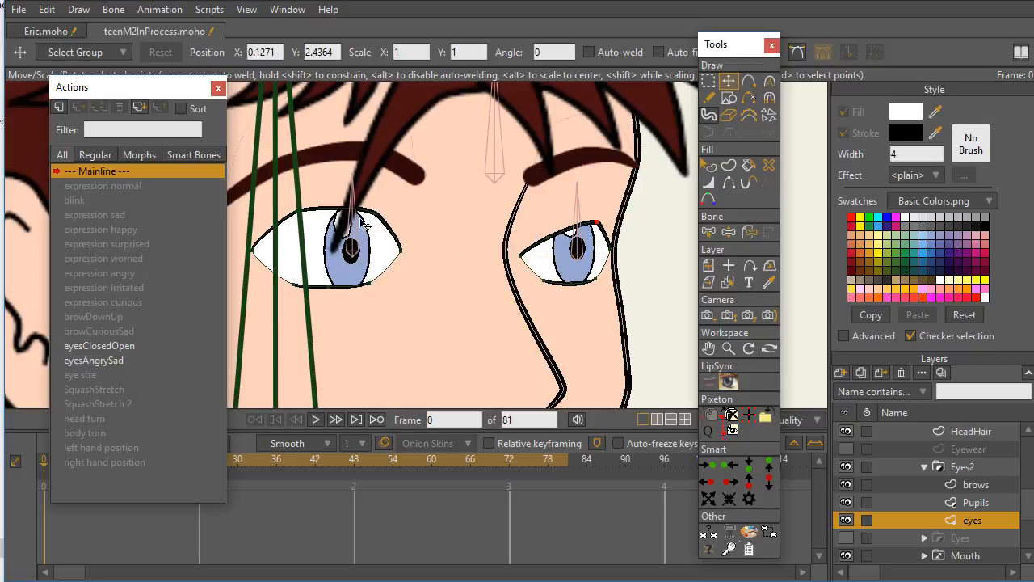
Reshape the near eye's upper lid with Transform Points, lowering its upper points and inner corner so it slants down toward the nose
drag(376, 223, 384, 248)
drag(297, 212, 298, 220)
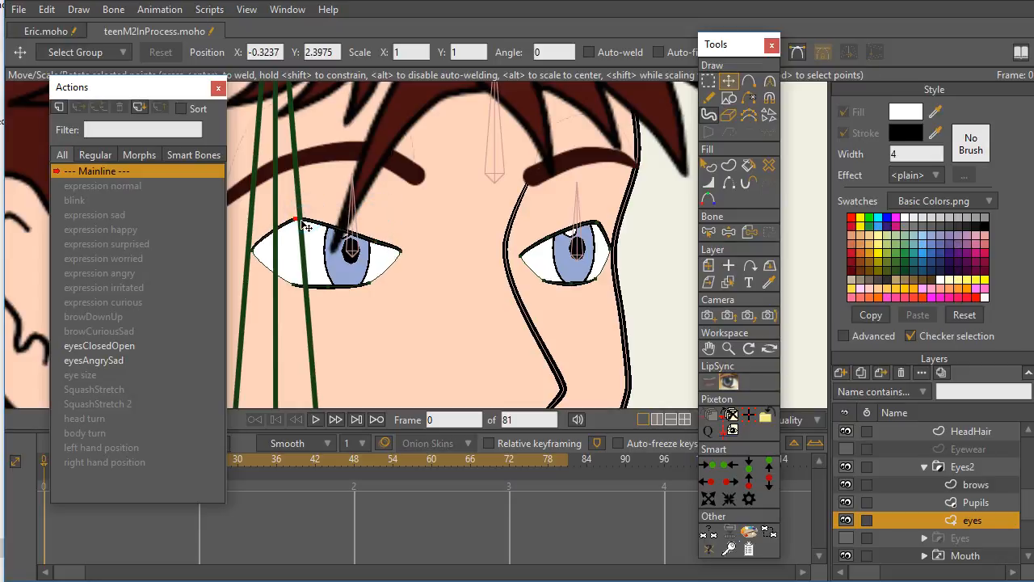
drag(400, 248, 375, 247)
Raise the lower-lid points of both eyes with Transform Points, giving each eye a flatter, narrower lower edge
click(299, 285)
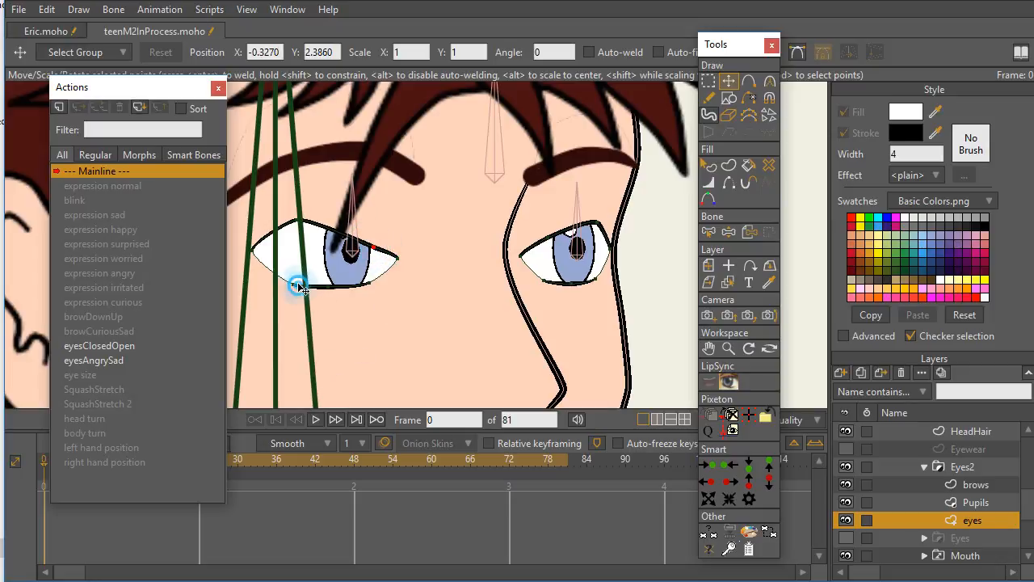
drag(298, 286, 326, 279)
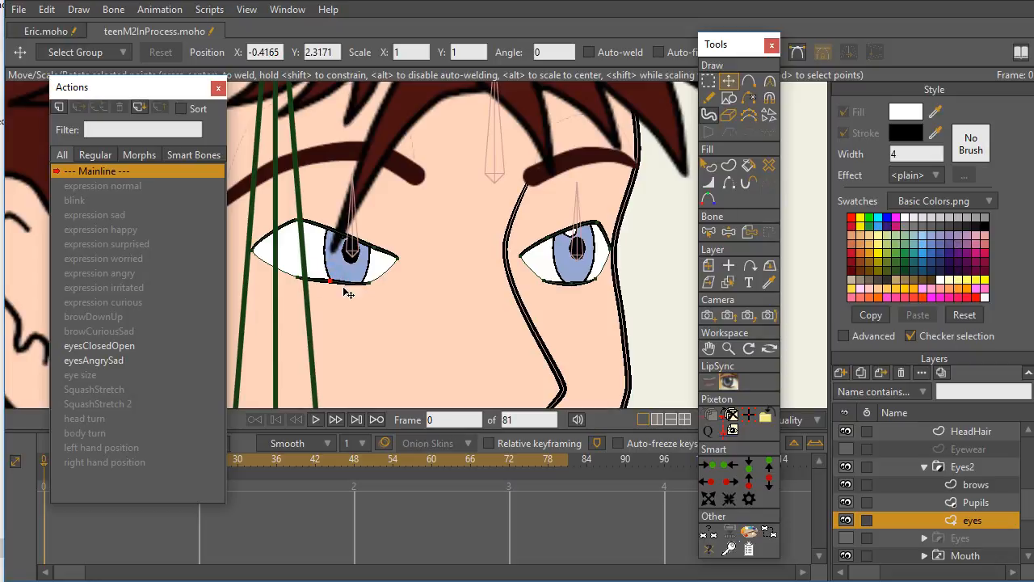
click(368, 280)
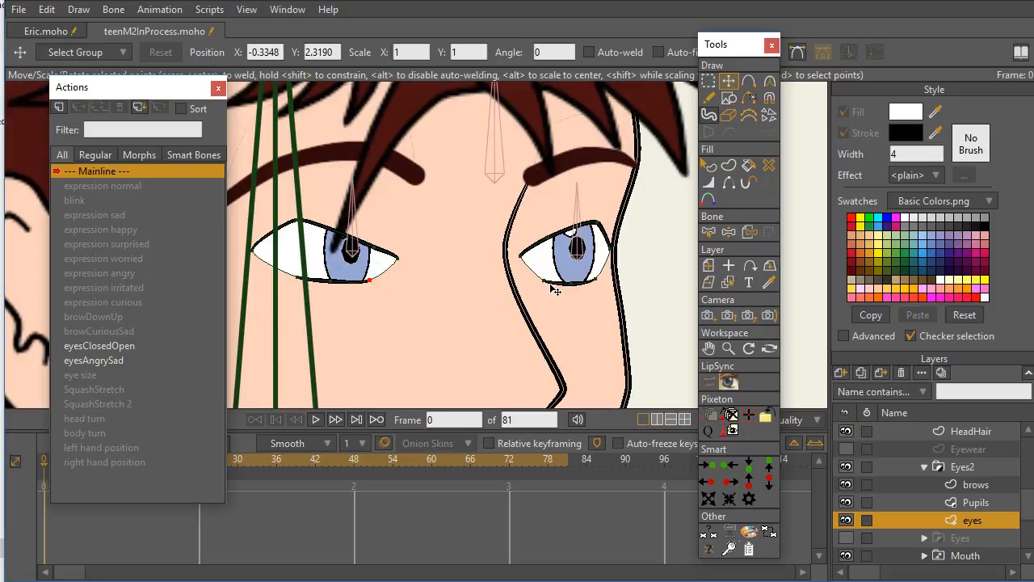
click(597, 271)
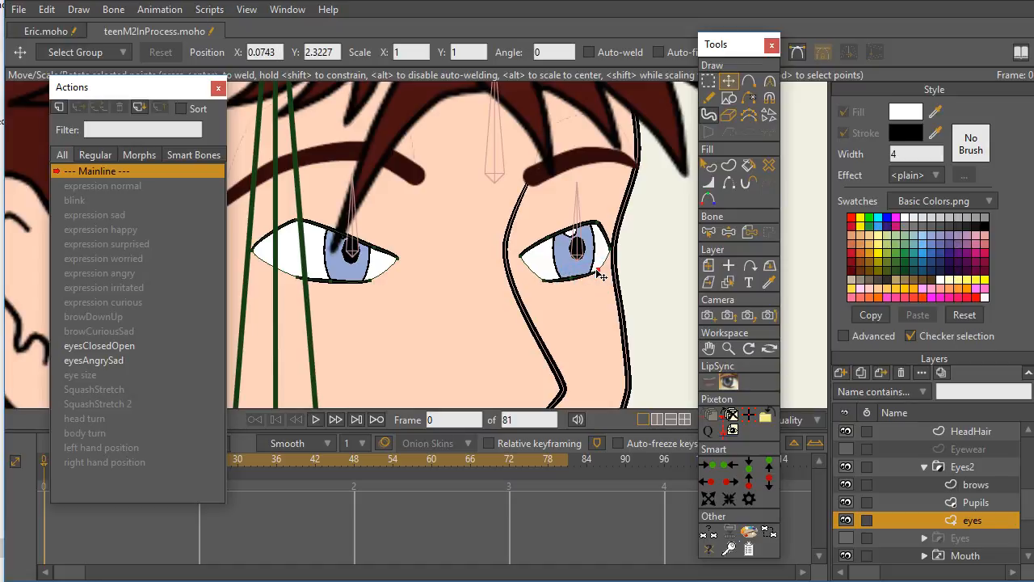
click(572, 280)
drag(597, 271, 599, 269)
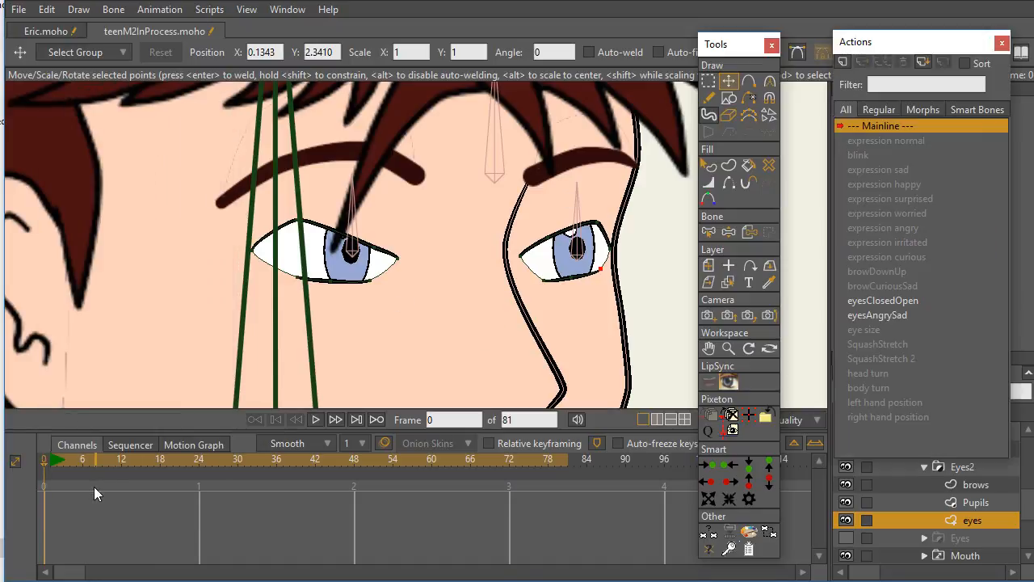
Open the eyesClosedOpen action on the eyes layer and scrub between frames 0 and 24 to examine its old poses
click(45, 462)
mouse_move(46, 465)
mouse_down()
mouse_move(95, 475)
mouse_move(42, 483)
mouse_up()
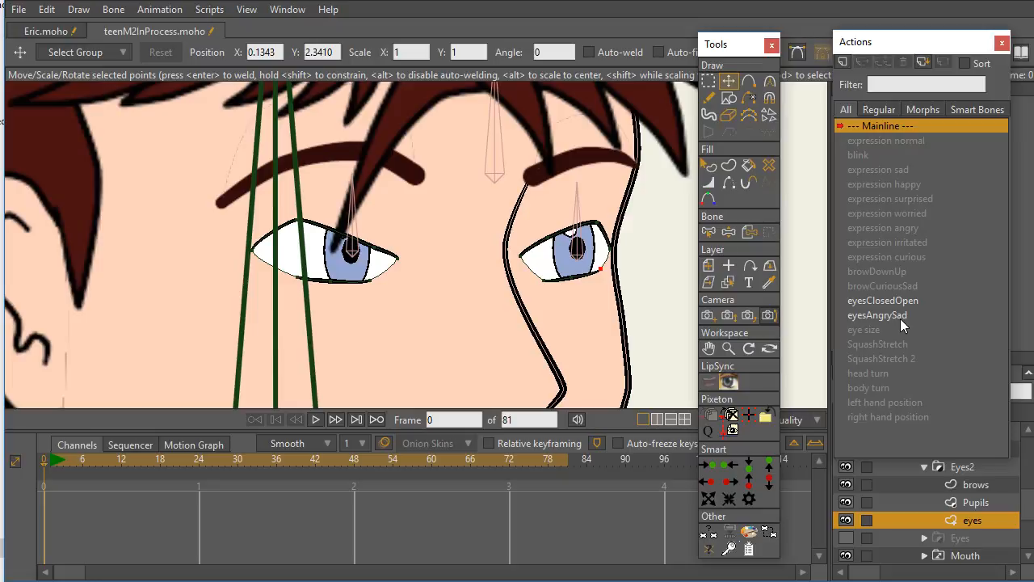
double_click(889, 301)
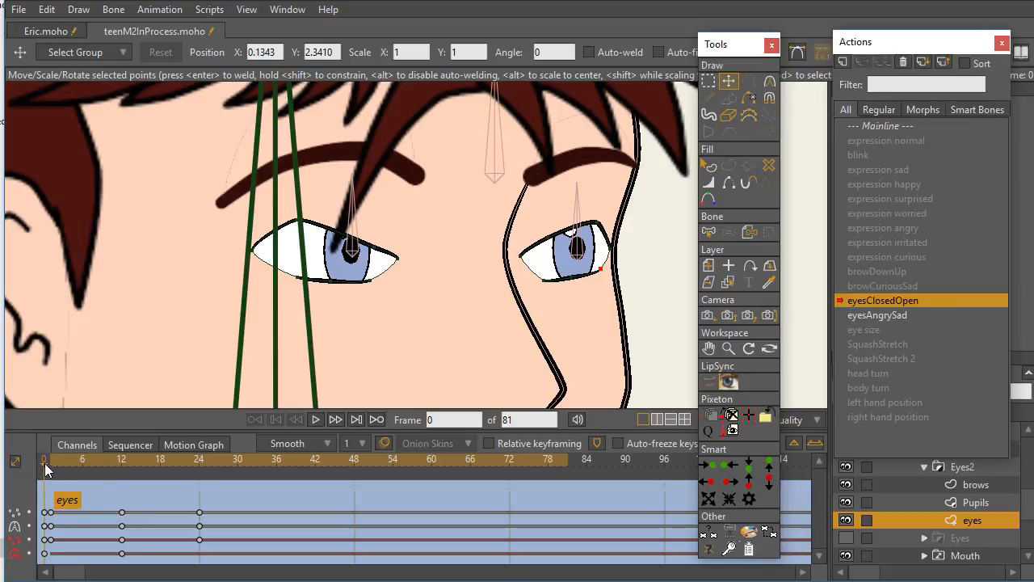
drag(43, 465, 54, 467)
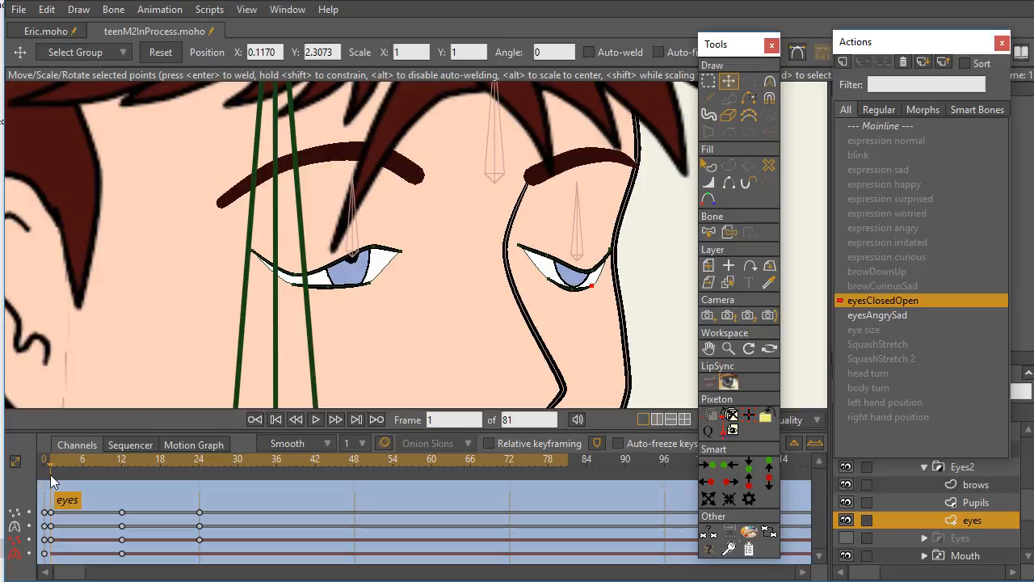
drag(49, 464, 199, 459)
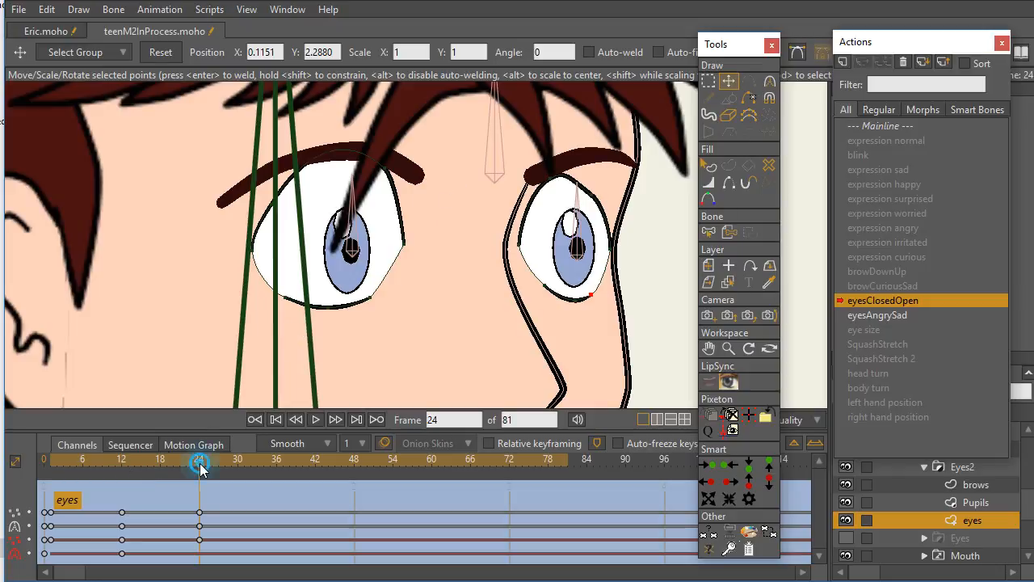
drag(198, 463, 118, 476)
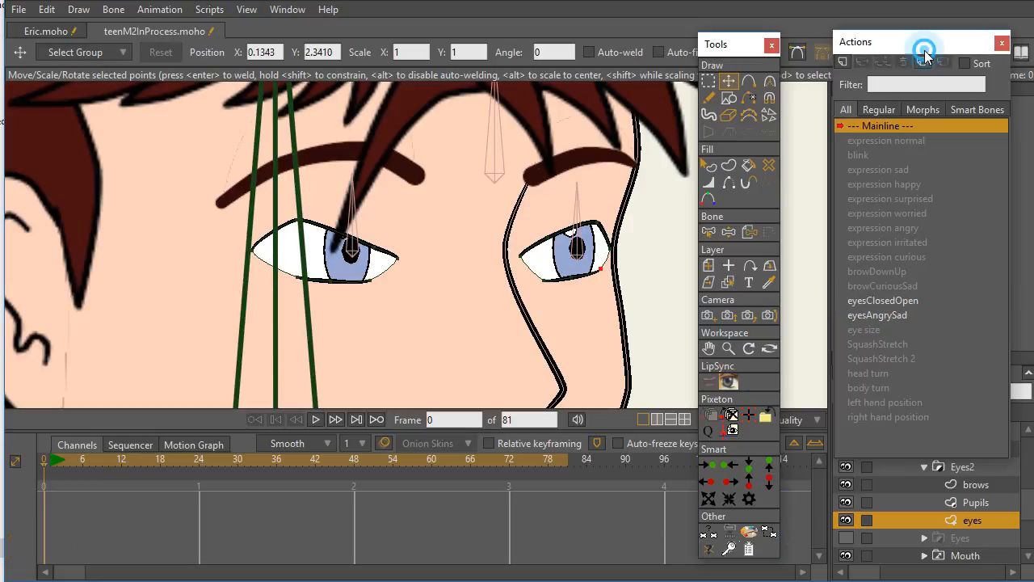
From the Mainline, run the eye script on the eyes layer to update its smart bone actions, and dismiss the Lua Console
drag(923, 51, 132, 51)
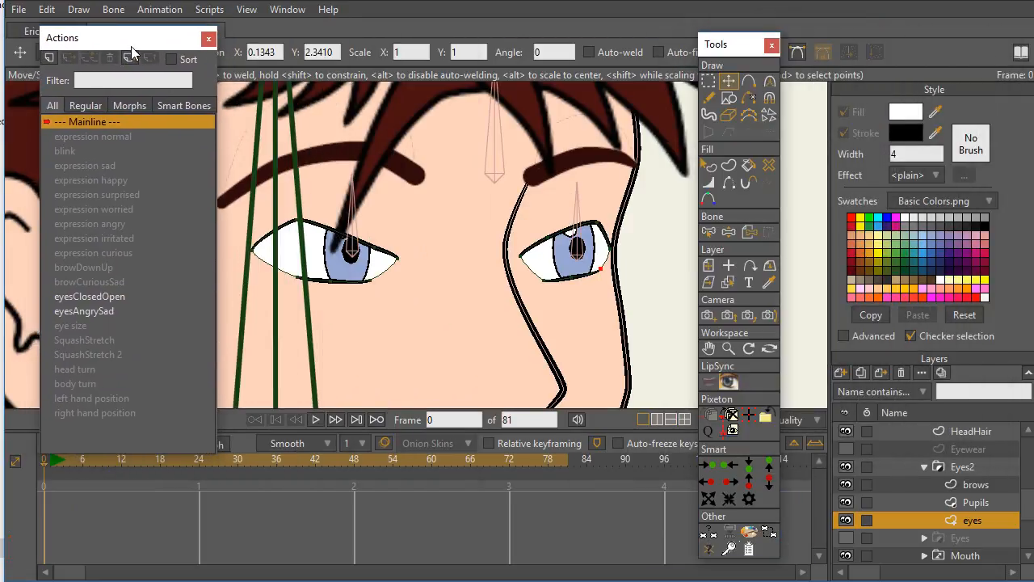
click(732, 381)
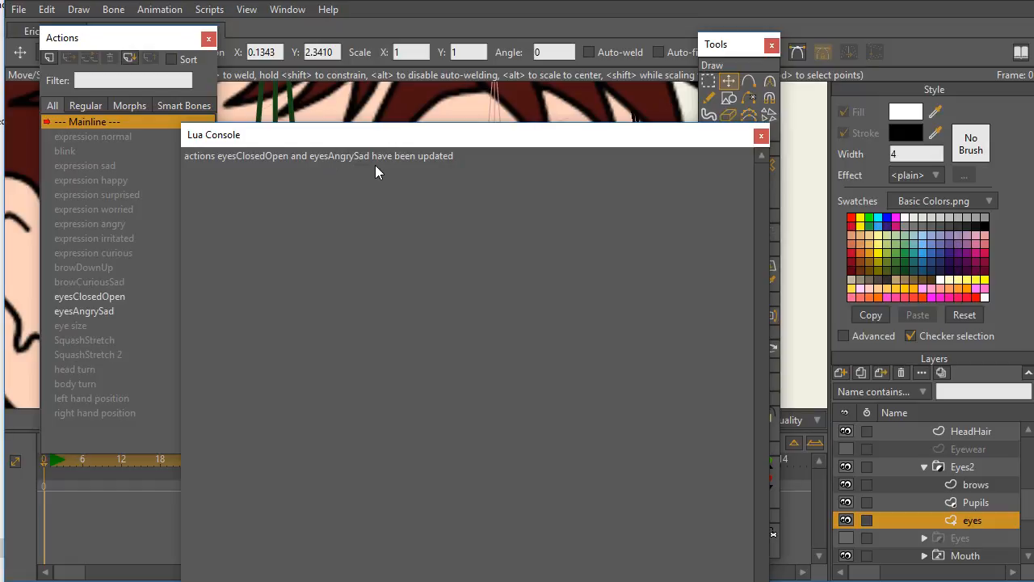
click(760, 134)
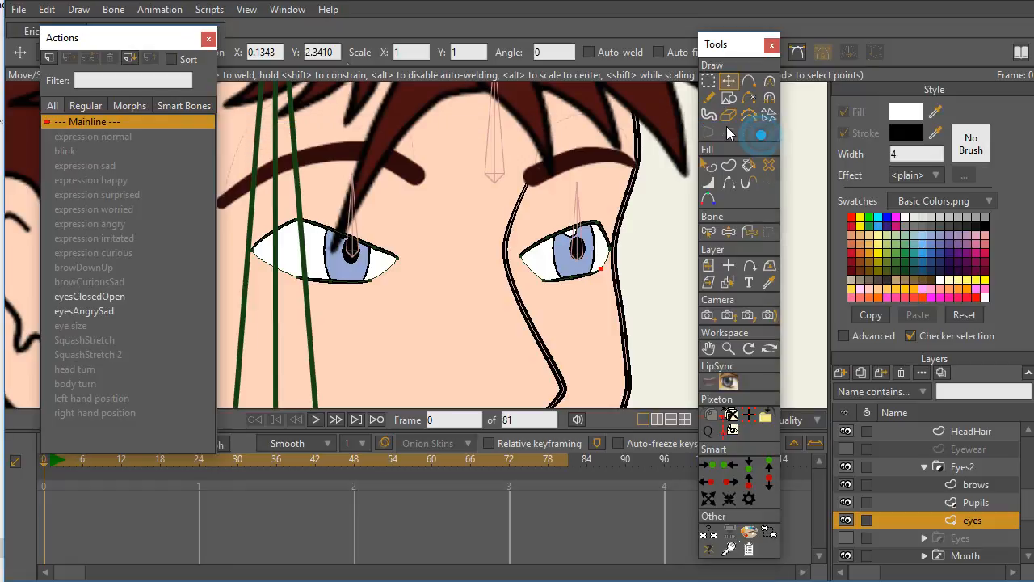
Open the updated eyesClosedOpen action and scrub from frame 1 to frame 12 to check the closed and neutral eye poses
drag(172, 41, 224, 53)
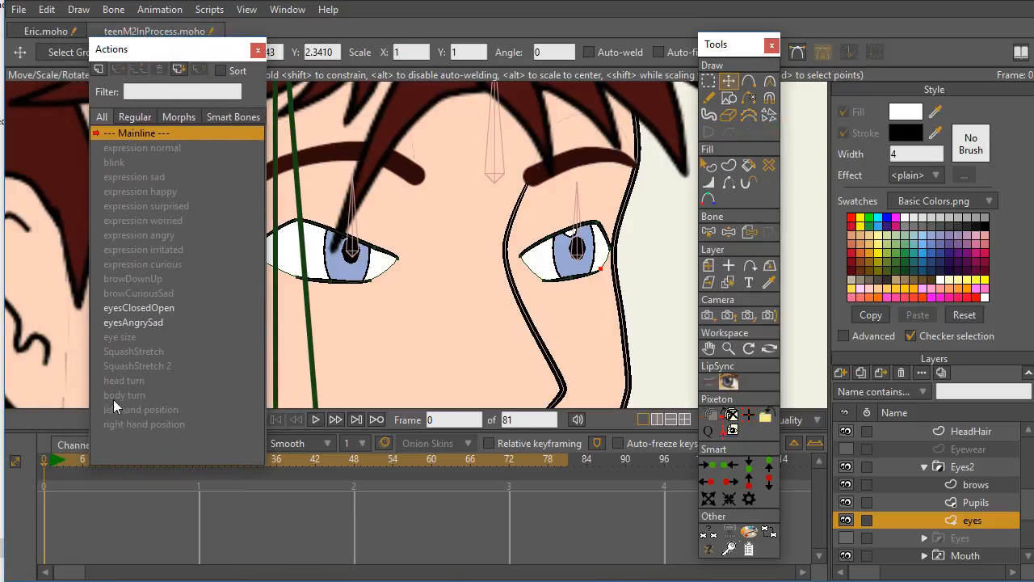
double_click(139, 306)
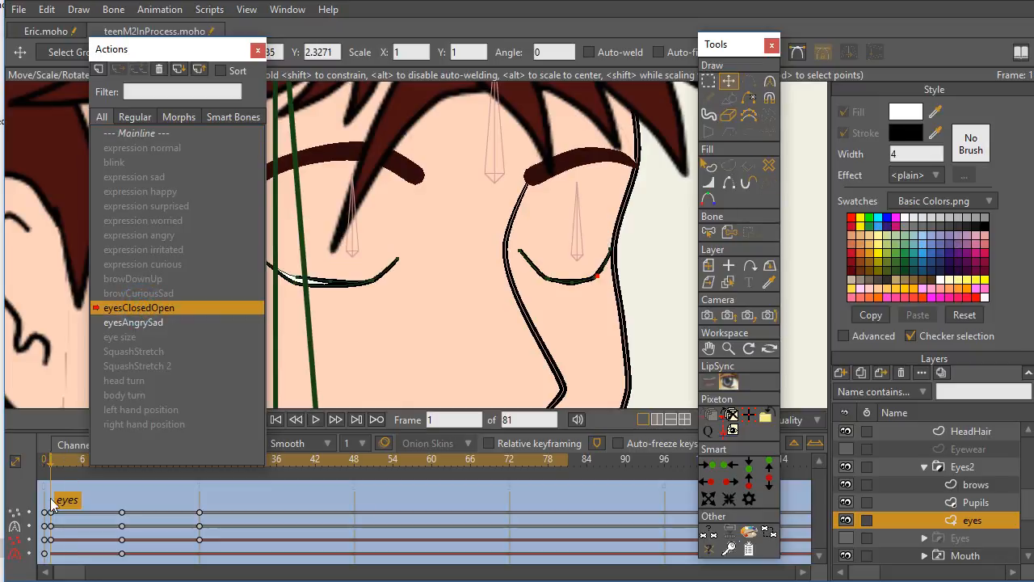
drag(49, 462, 119, 482)
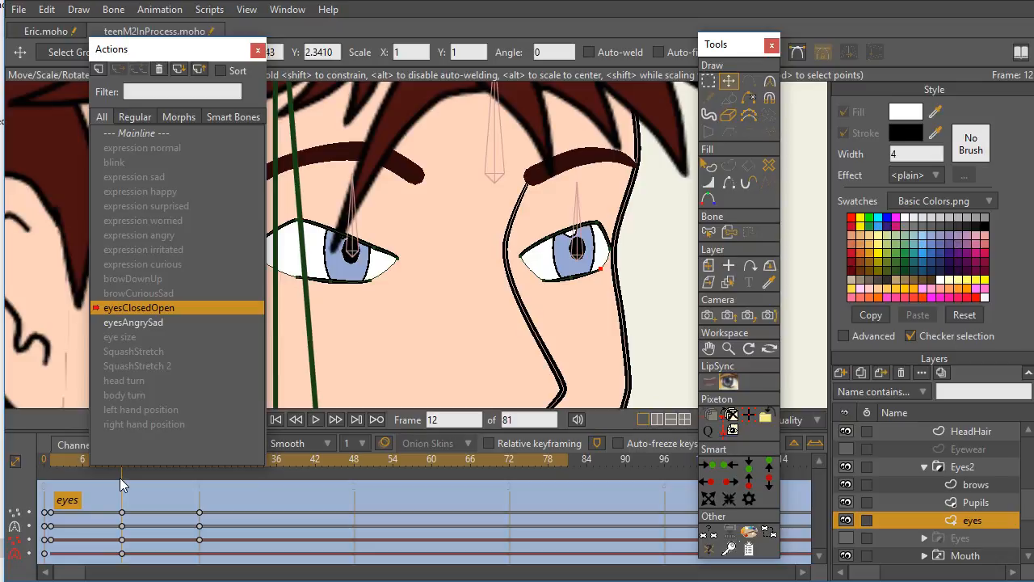
Check the eyesAngrySad action from frame 1 to frame 12, and return to the eyesClosedOpen action
double_click(149, 323)
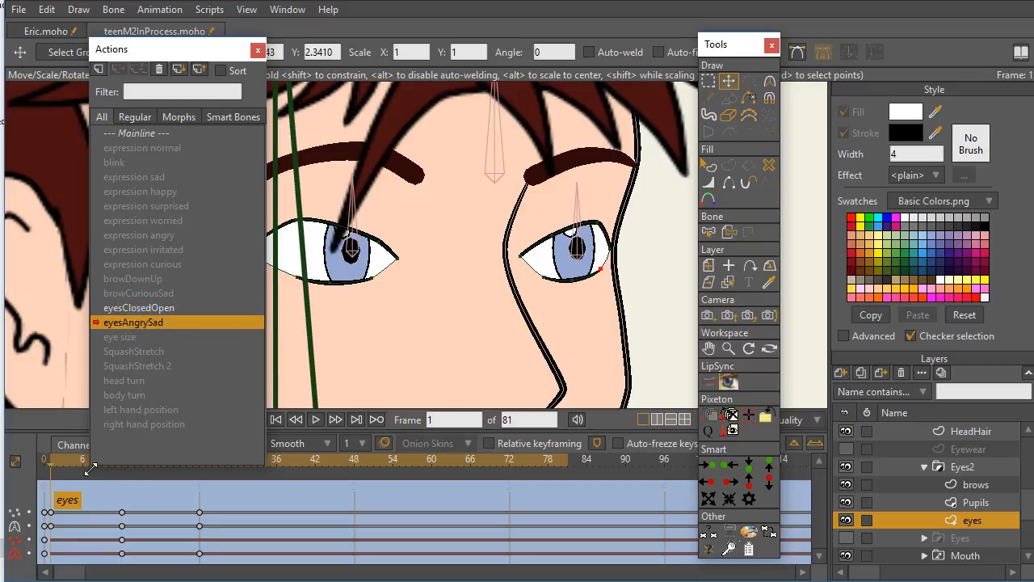
drag(55, 466, 121, 478)
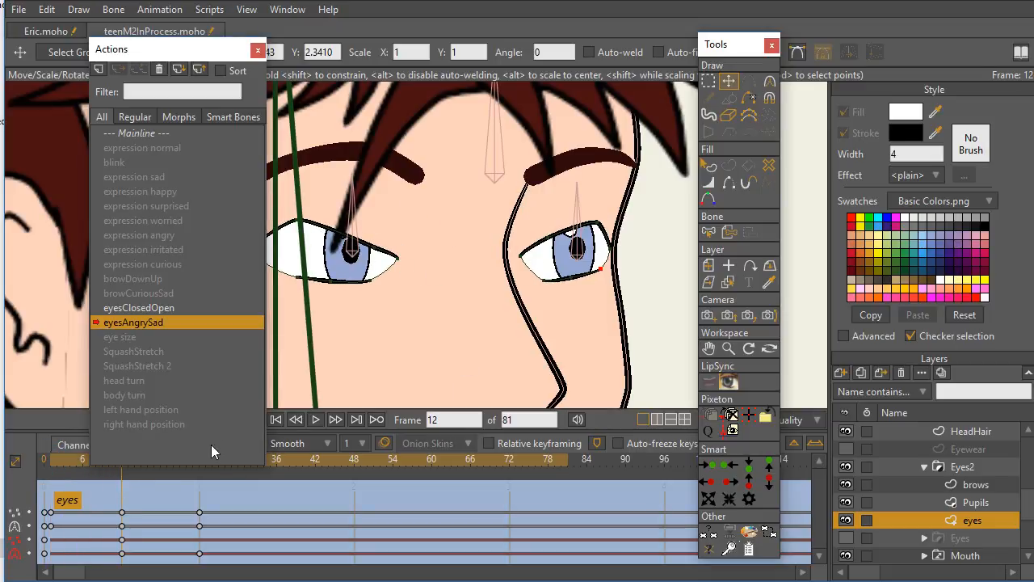
click(130, 309)
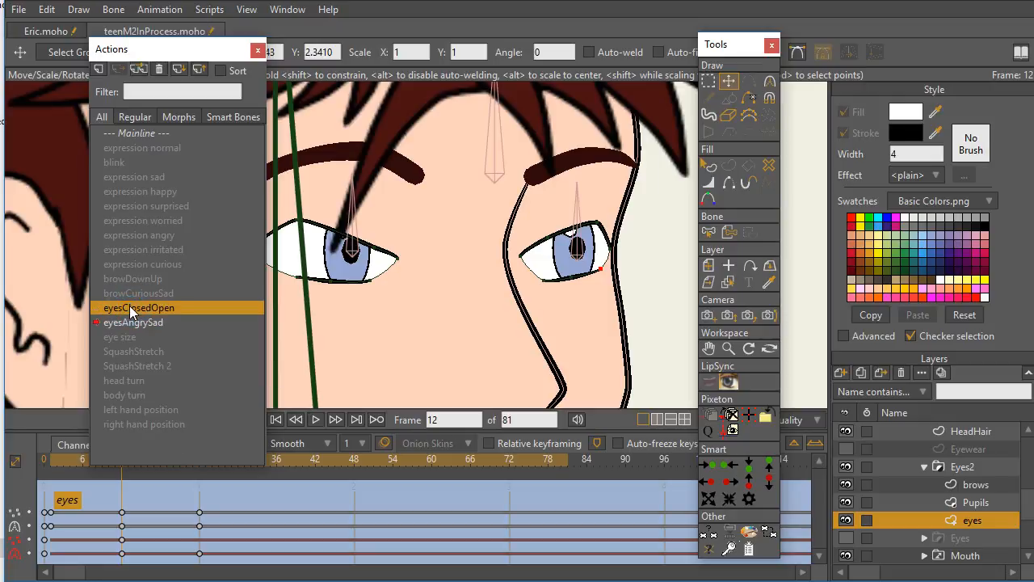
double_click(129, 306)
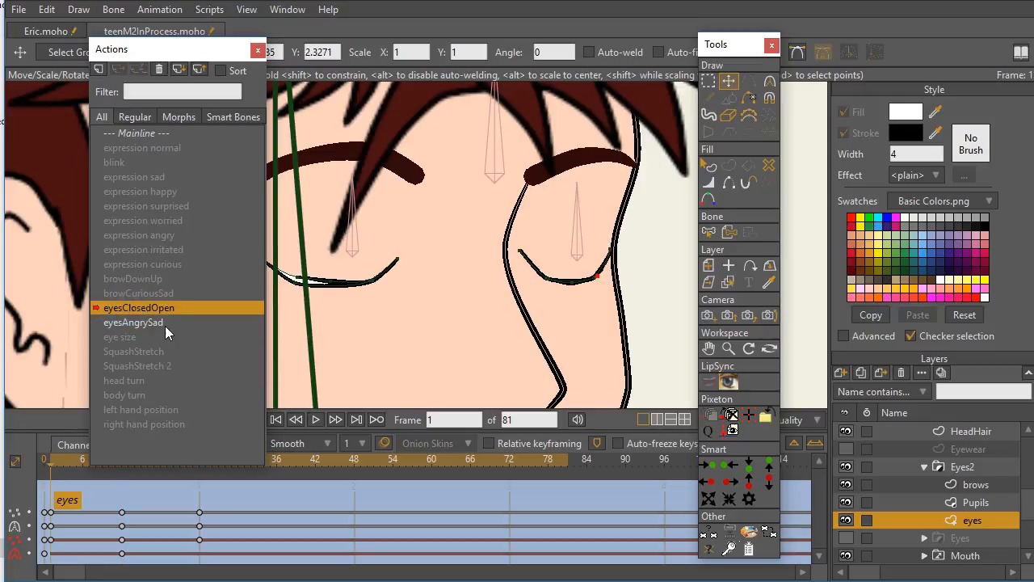